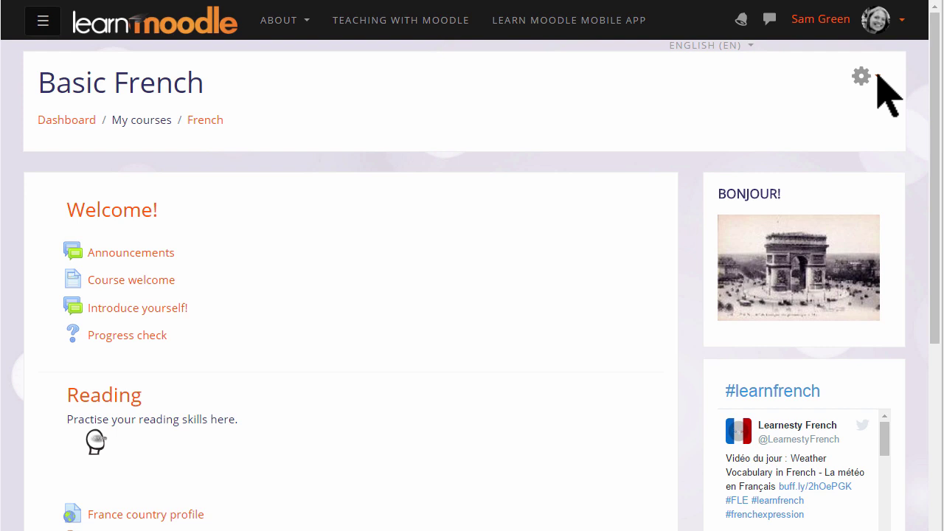
- Open the Logs report for the Basic French course from its full course administration page
click(876, 78)
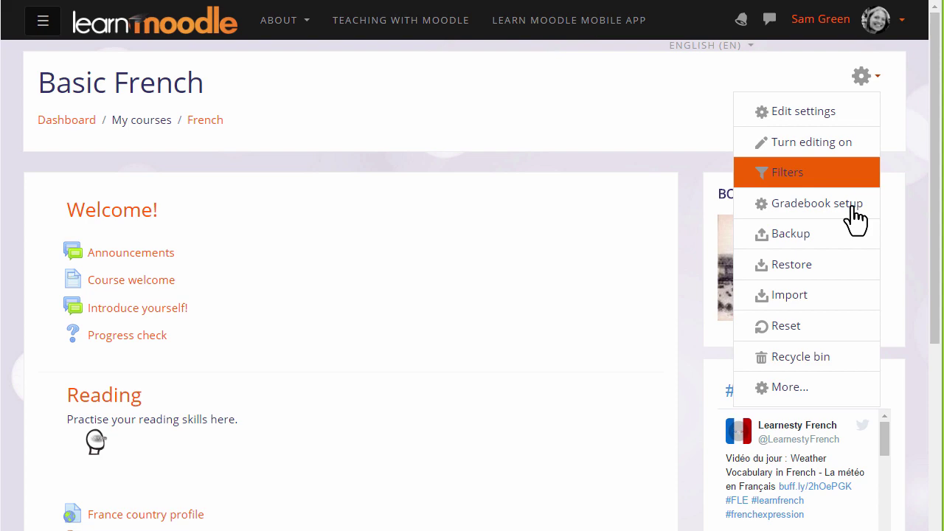
click(792, 388)
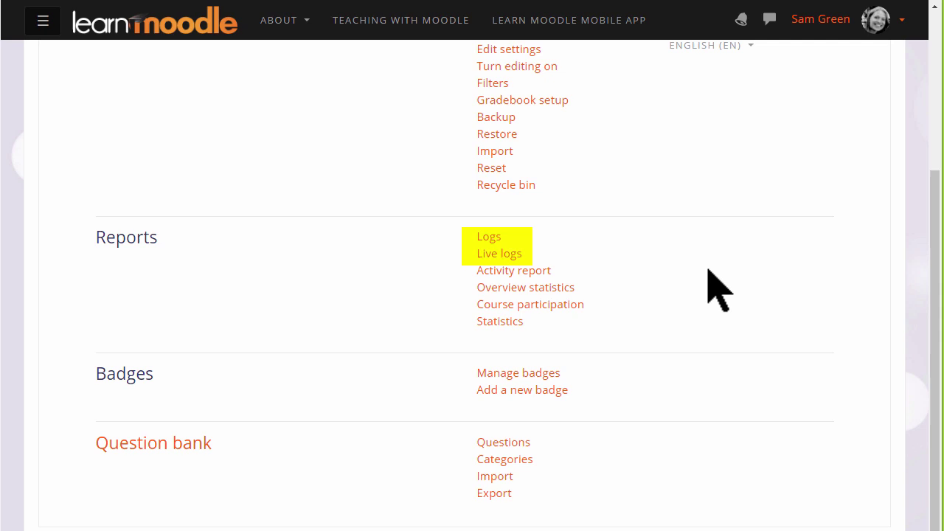
click(491, 238)
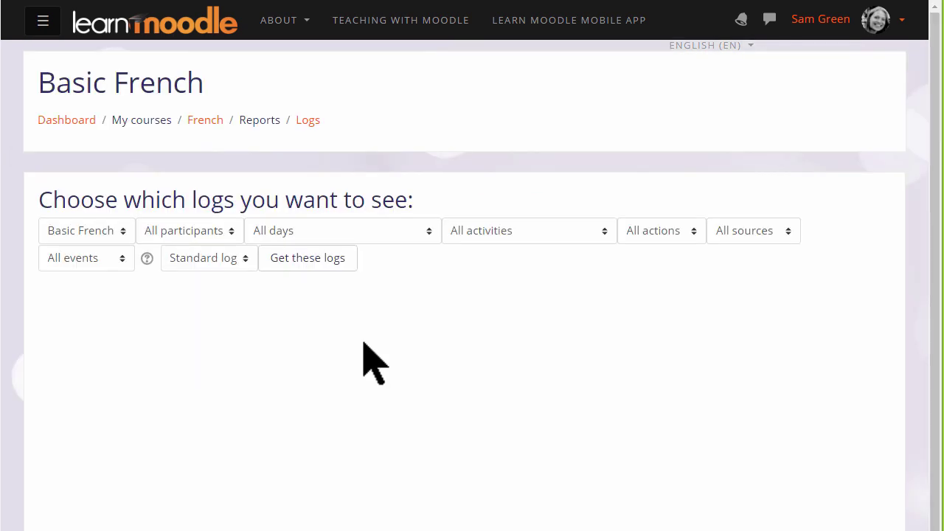
- Get the course logs for Saturday, 24 December 2016, limited to Create actions and Teaching events
click(229, 231)
click(114, 258)
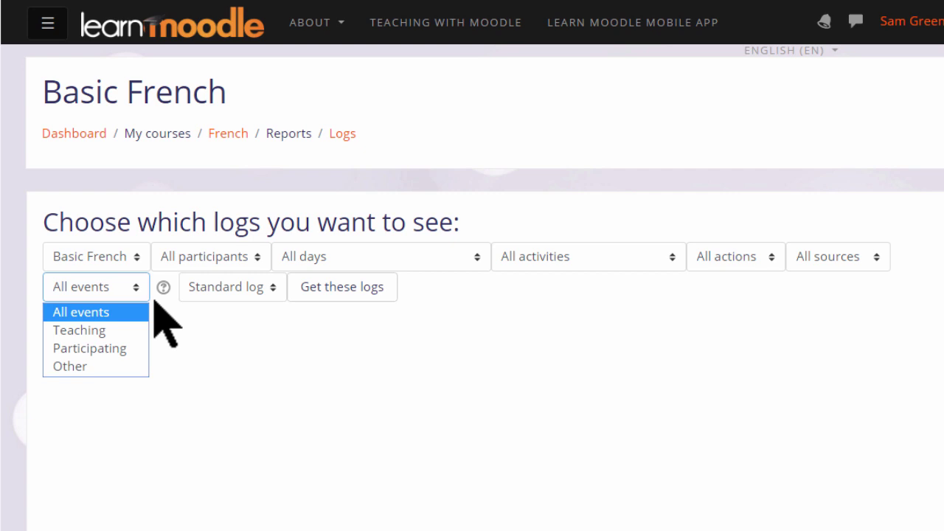
click(415, 233)
click(399, 304)
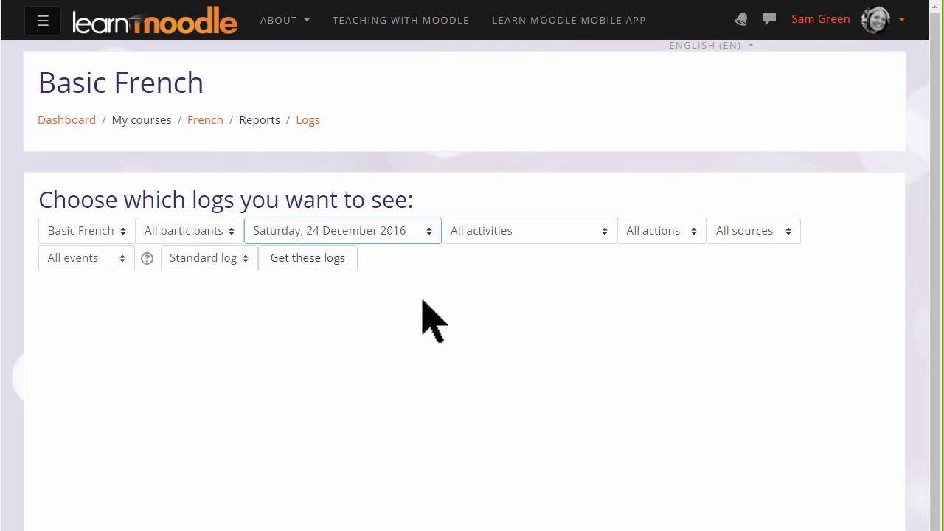
click(645, 238)
click(645, 269)
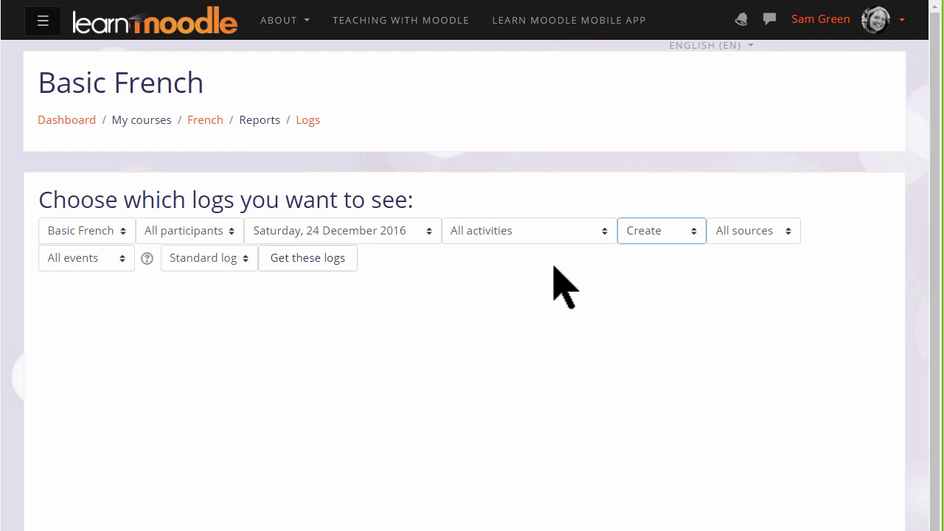
click(111, 261)
click(109, 298)
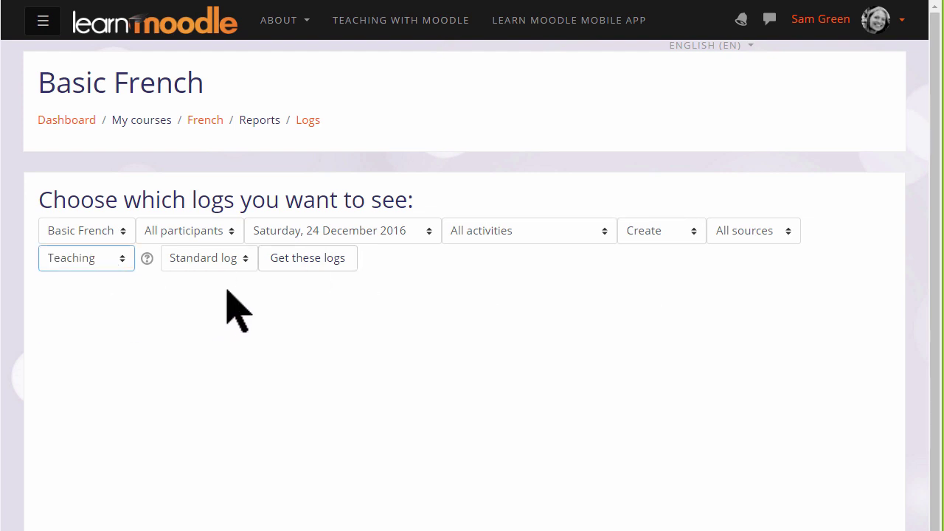
click(344, 267)
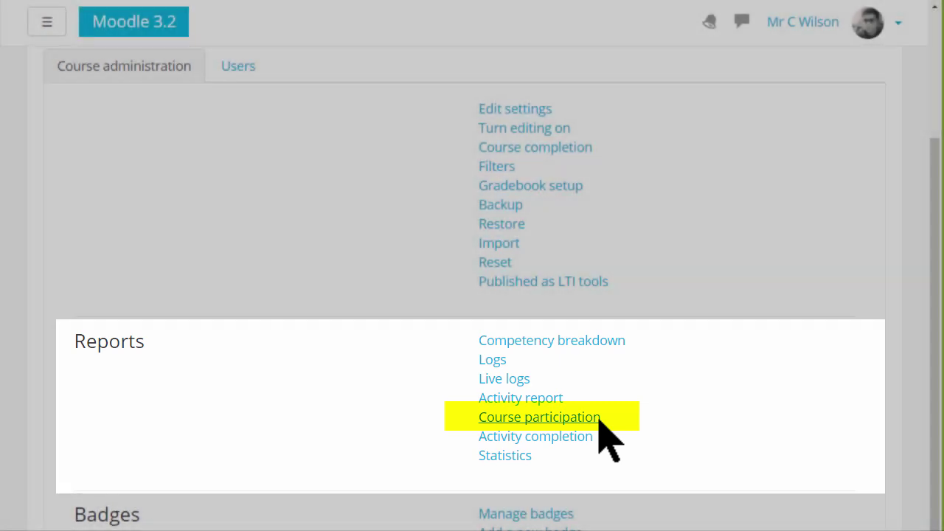
- Open the Course participation report and choose the activity "Why are we here?" with a look-back period of 1 week
click(575, 417)
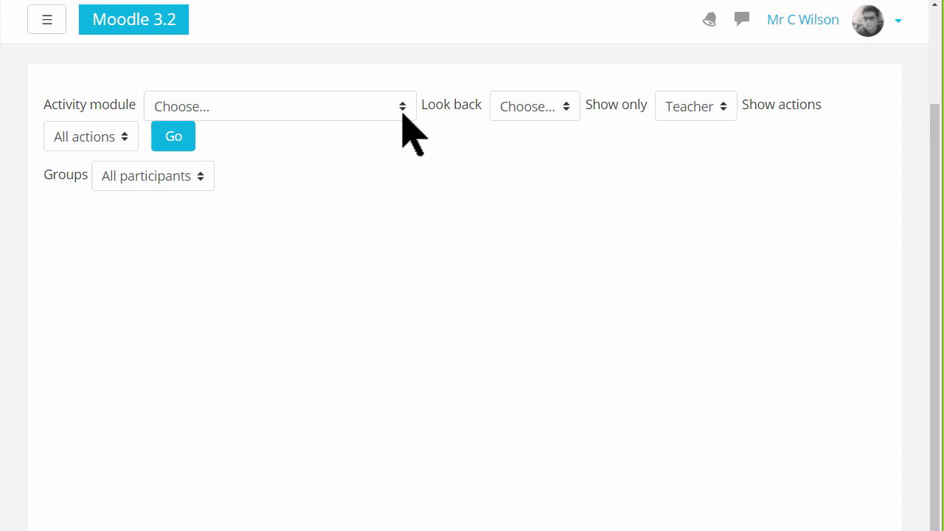
click(402, 114)
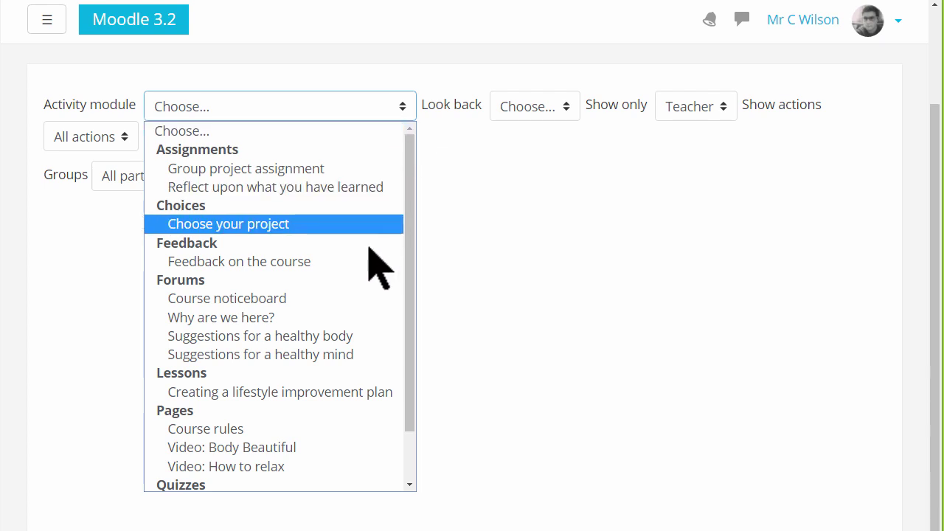
click(369, 328)
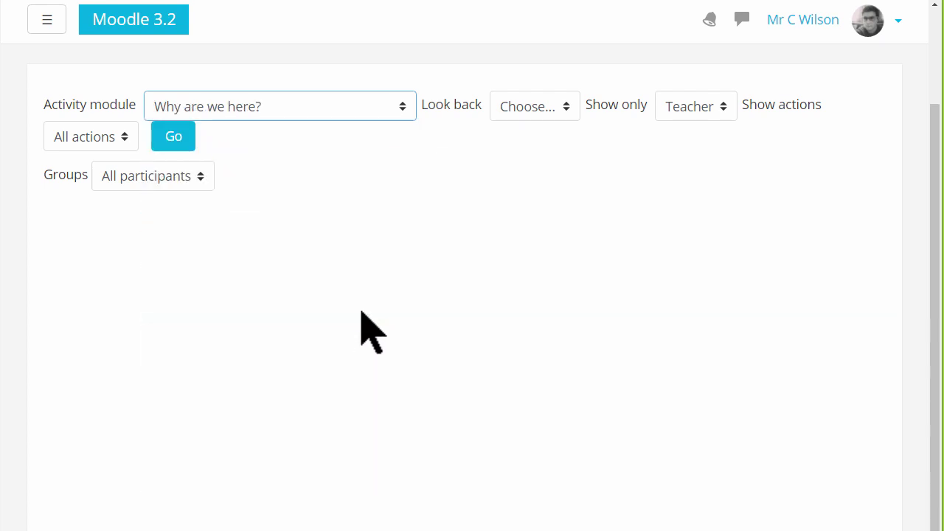
click(555, 110)
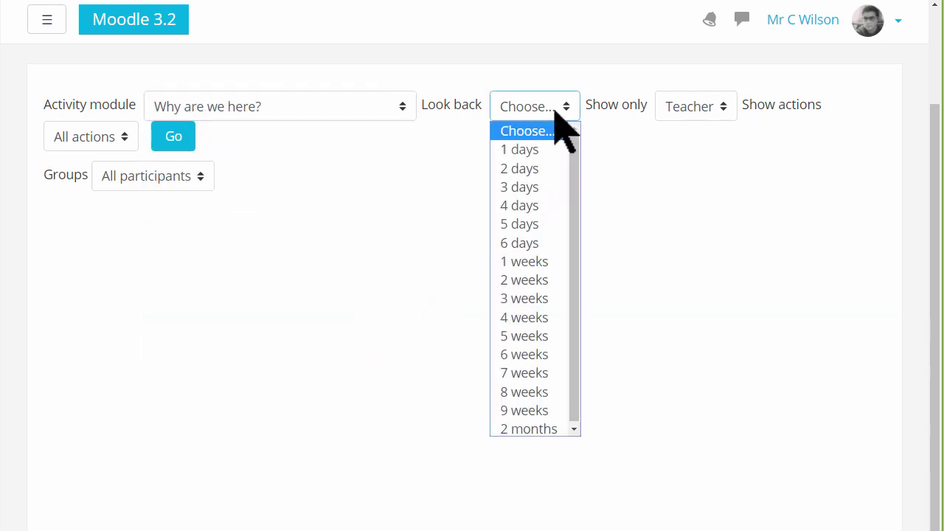
click(539, 260)
- Restrict the participation report to the Student role and Post actions, and generate it
click(725, 111)
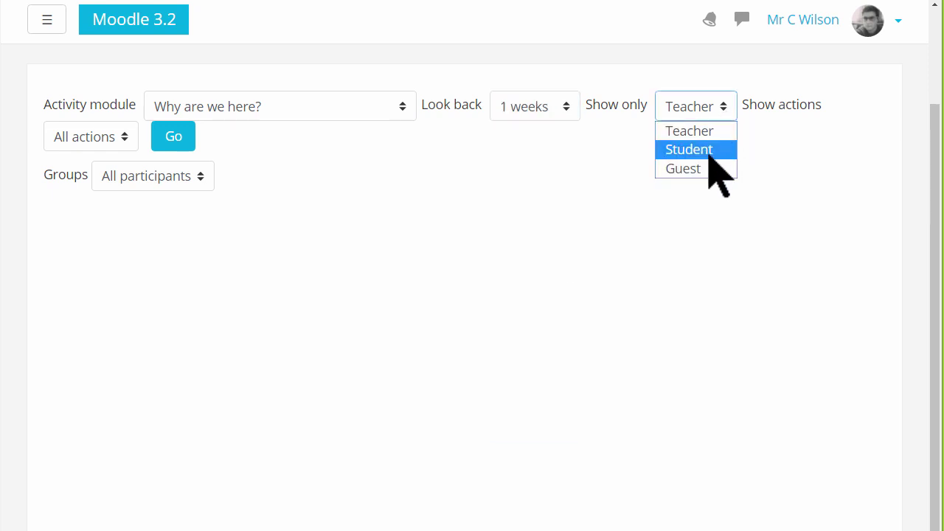
click(708, 151)
click(122, 140)
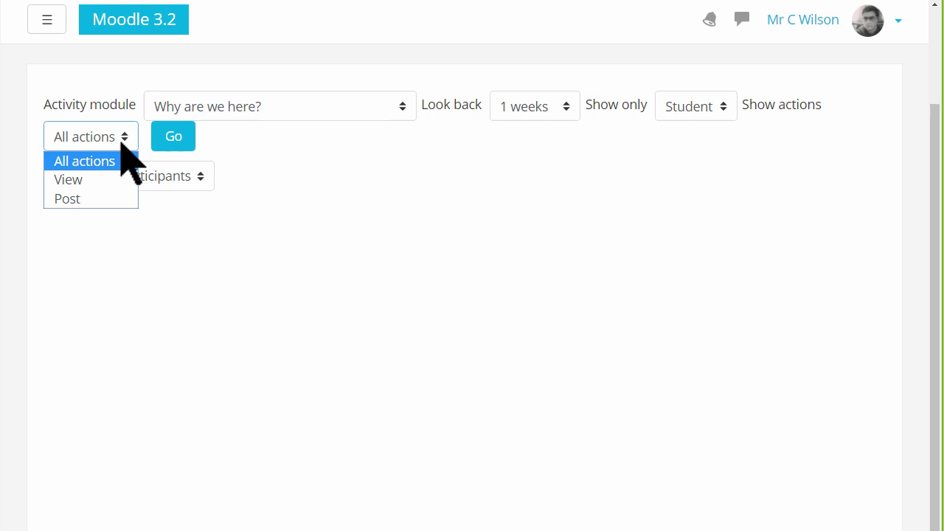
click(96, 199)
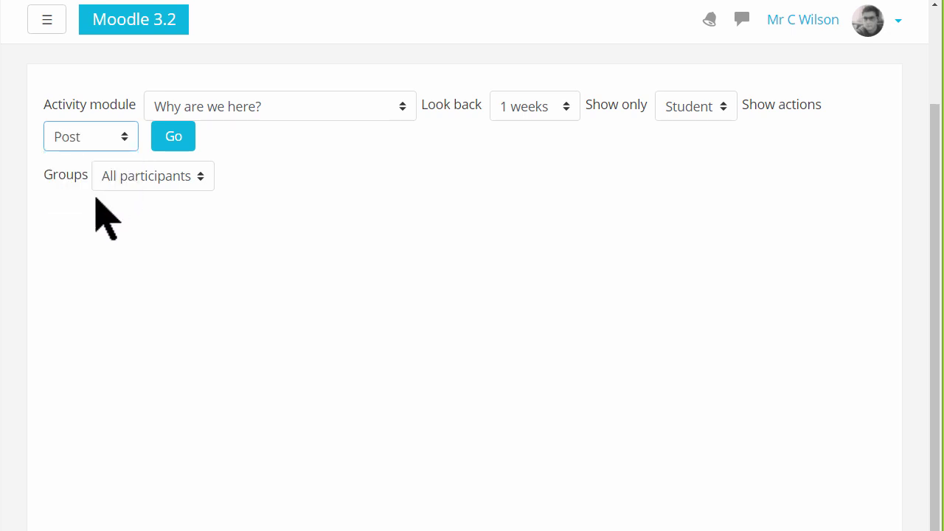
click(172, 140)
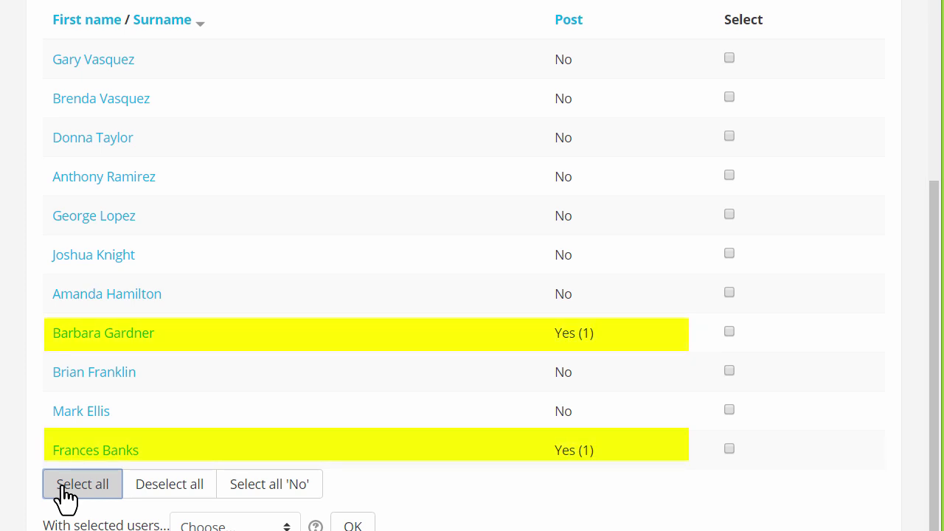
- Select all listed students except the two who have already posted in the forum
click(63, 487)
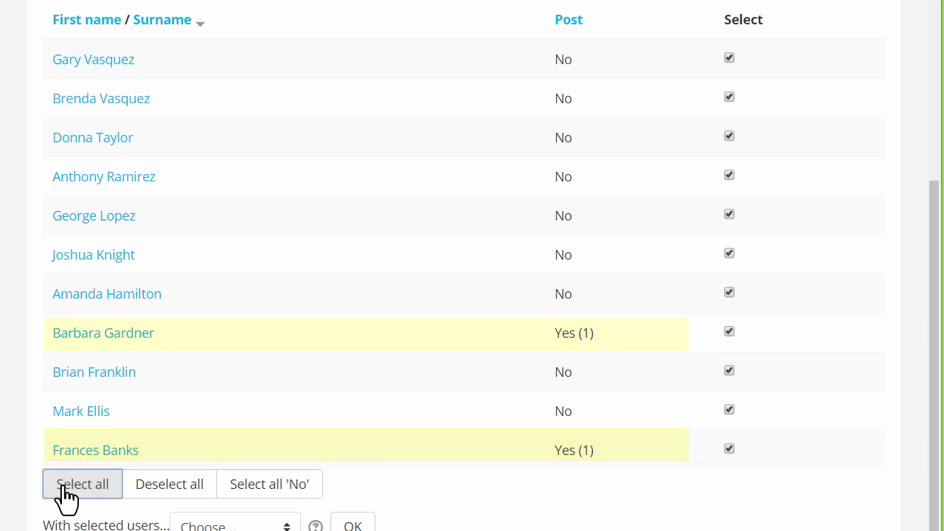
click(728, 449)
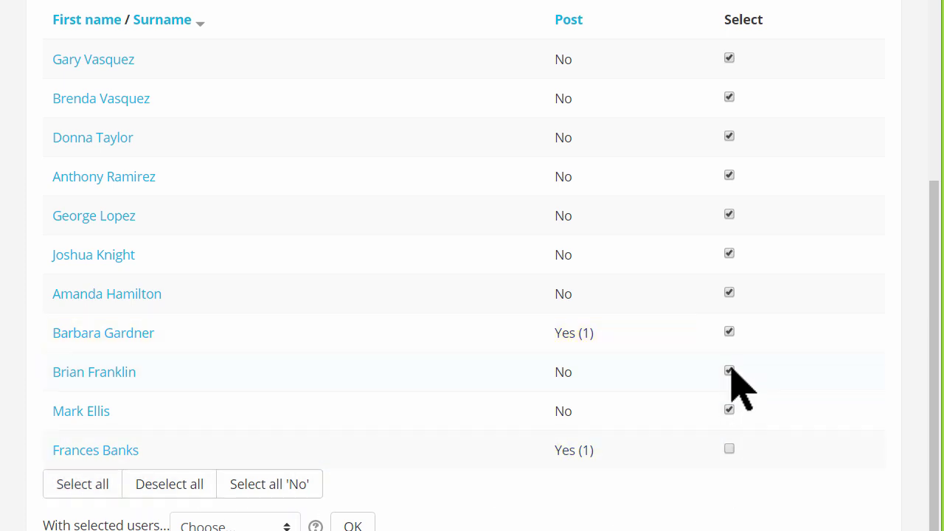
click(730, 332)
- Start a message to the selected students and write "Please remember to post in the forum :)" as its body
scroll(630, 443, down, 1)
click(288, 485)
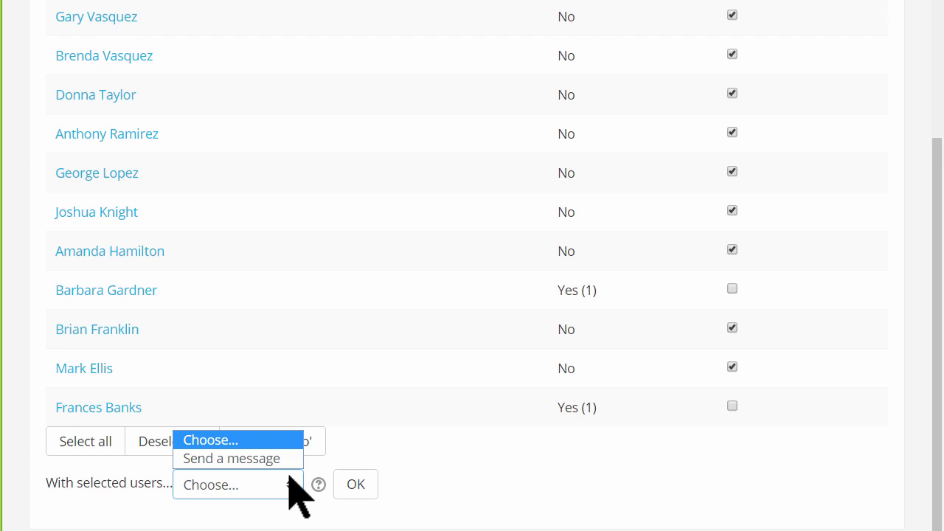
click(277, 457)
click(356, 483)
text(Ple)
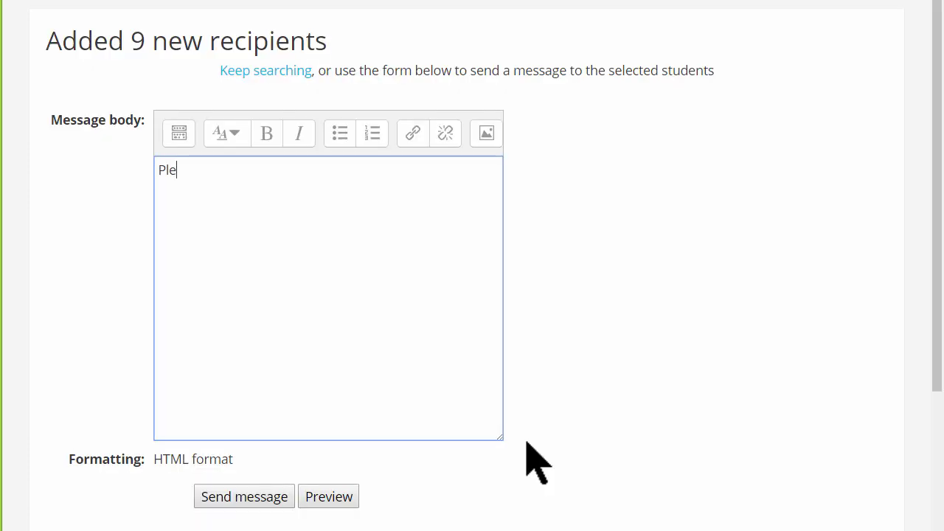
text(ase remember to post in the forum :))
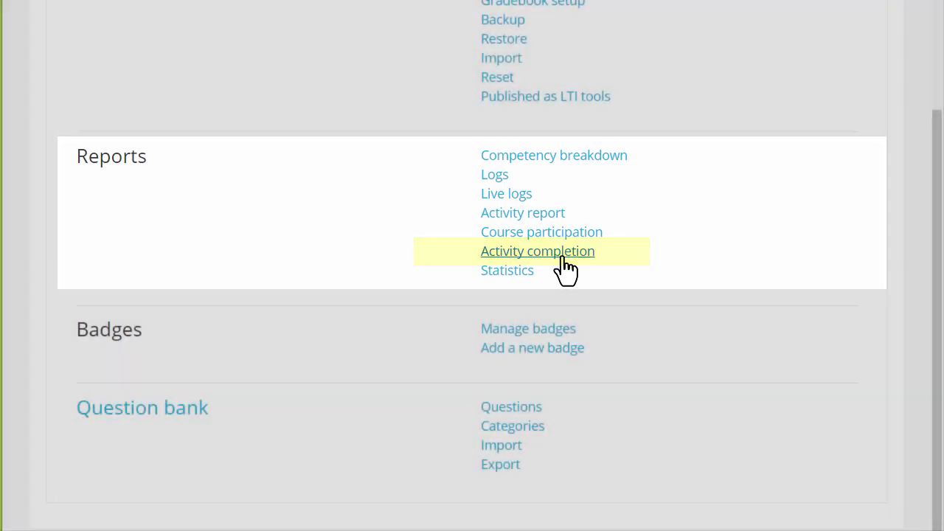
- Open the course's Activity completion report to examine each student's progress
click(562, 257)
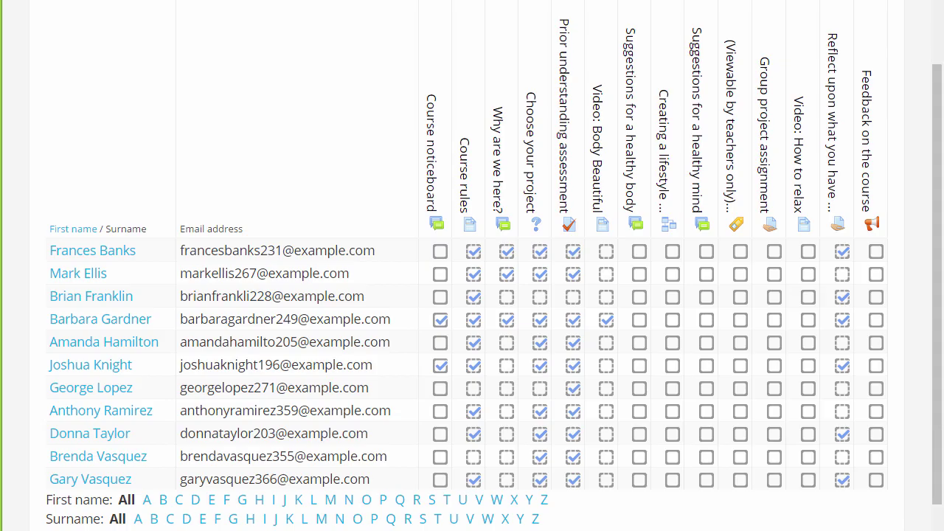